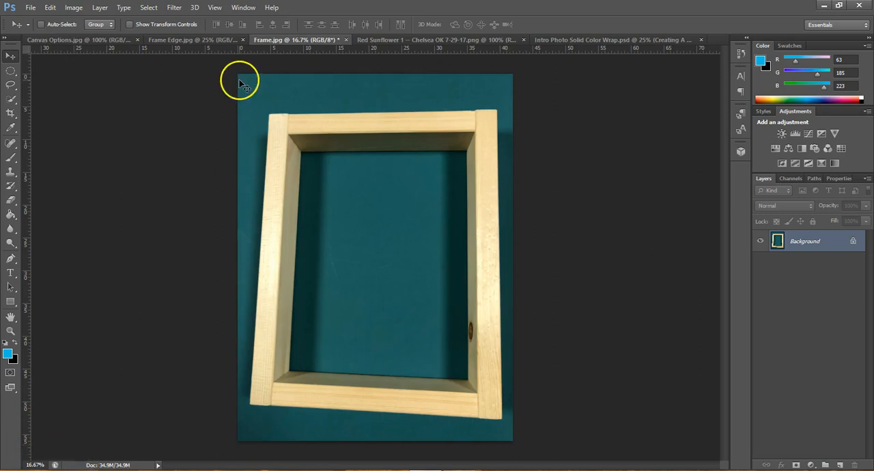
# - Switch to the Frame Edge.jpg document
pyautogui.click(213, 42)
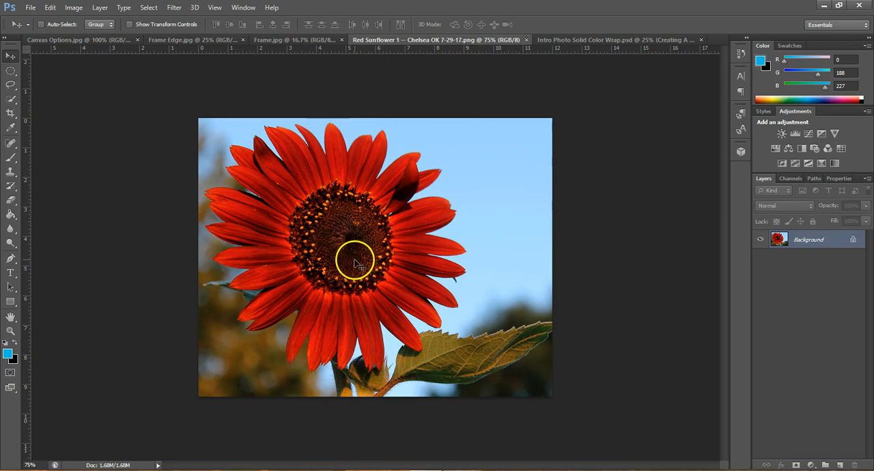
# - Try cropping the red sunflower photo to the 4 x 5 (8 x 10) ratio in landscape, slightly inside its edges
pyautogui.click(11, 113)
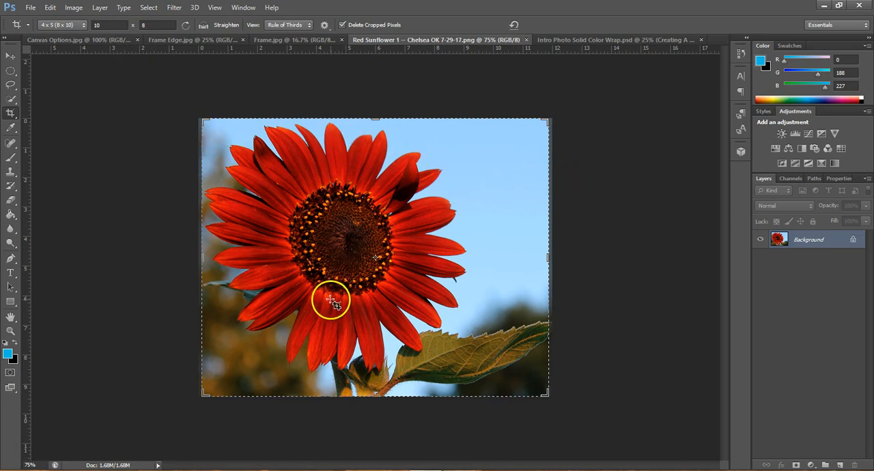
pyautogui.click(330, 268)
pyautogui.moveTo(330, 268); pyautogui.dragTo(339, 263)
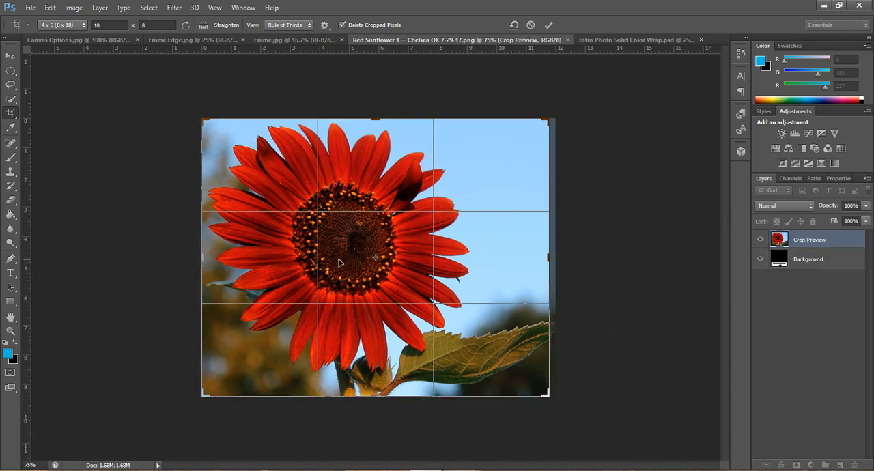
pyautogui.click(479, 235)
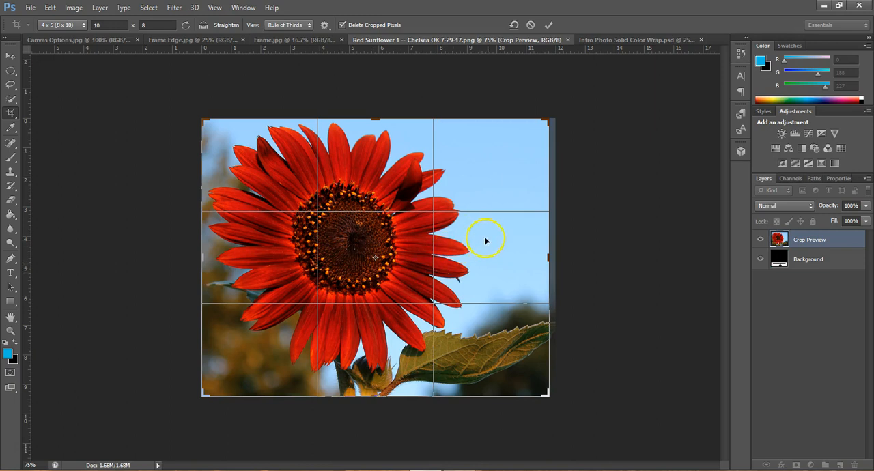
pyautogui.moveTo(546, 393)
pyautogui.mouseDown()
pyautogui.moveTo(535, 382)
pyautogui.moveTo(538, 400)
pyautogui.mouseUp()
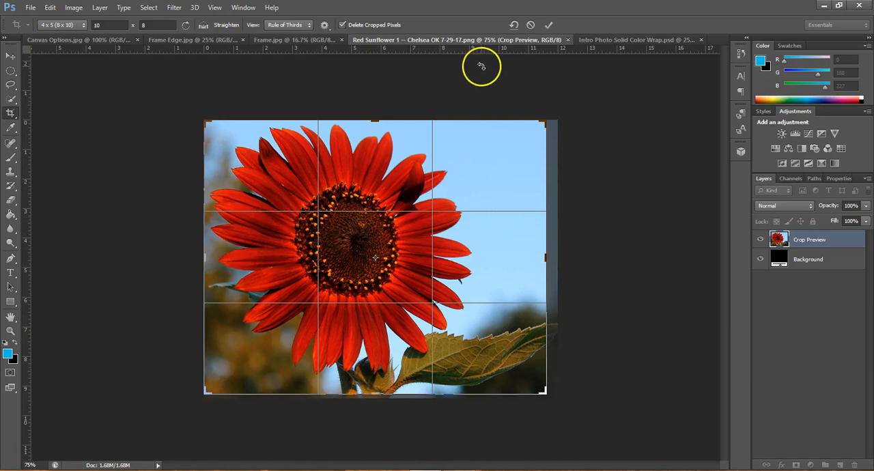
pyautogui.click(549, 25)
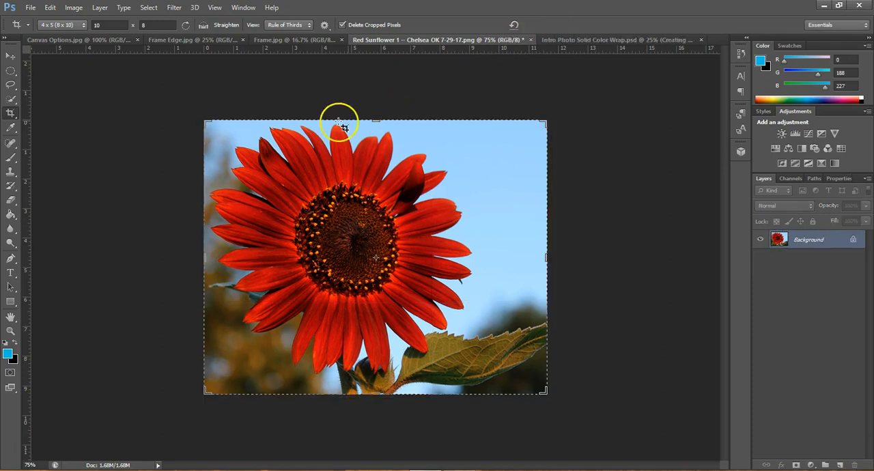
pyautogui.click(12, 55)
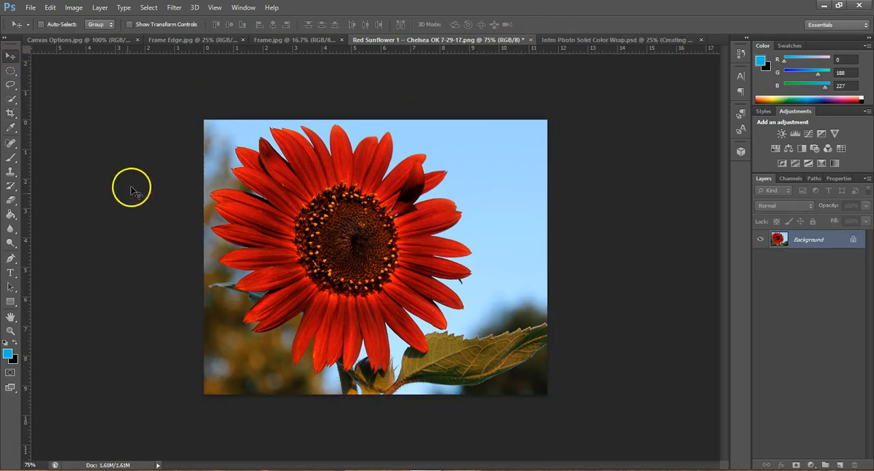
# - Resize the sunflower image to 10 inches wide by 8 inches high at a resolution of 300 pixels/inch
pyautogui.click(21, 449)
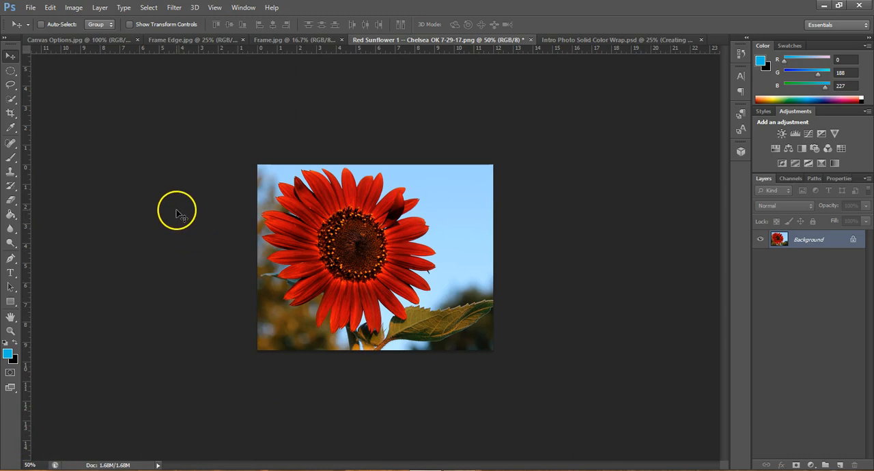
pyautogui.click(77, 9)
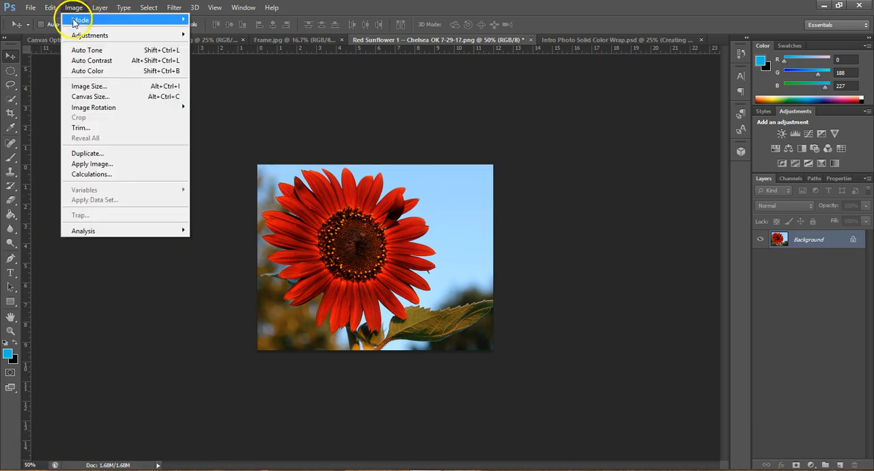
pyautogui.click(86, 90)
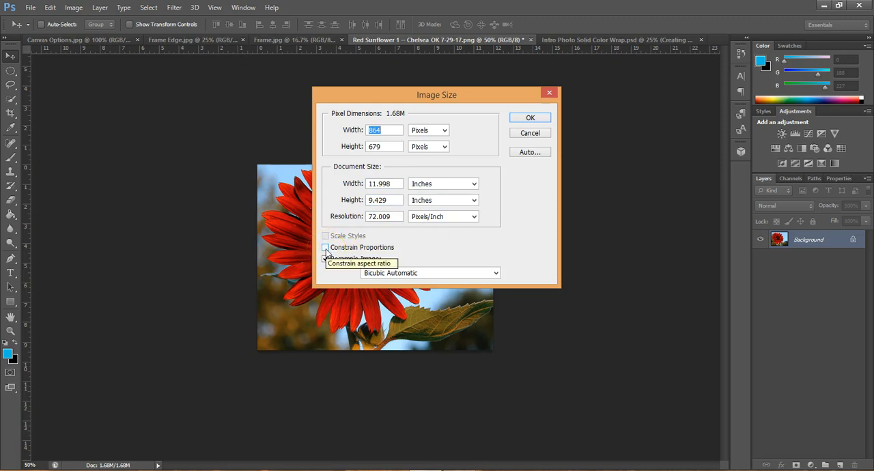
pyautogui.doubleClick(382, 183)
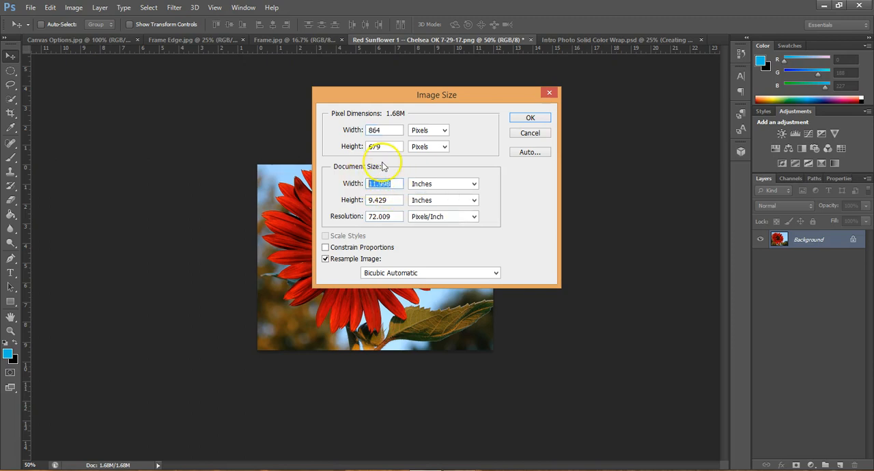
pyautogui.write('10')
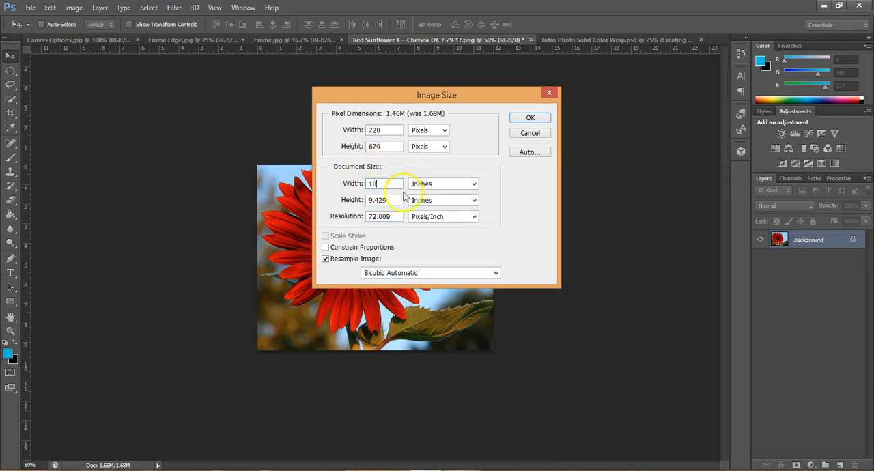
pyautogui.press('Tab')
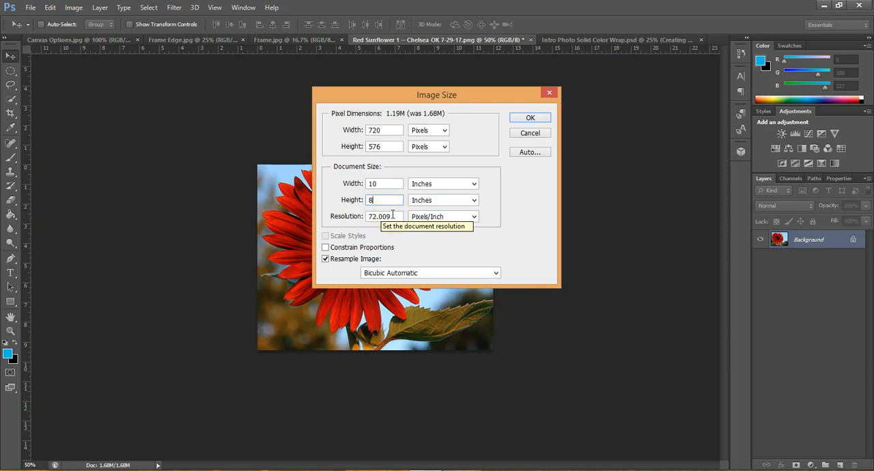
pyautogui.click(363, 212)
pyautogui.write('300')
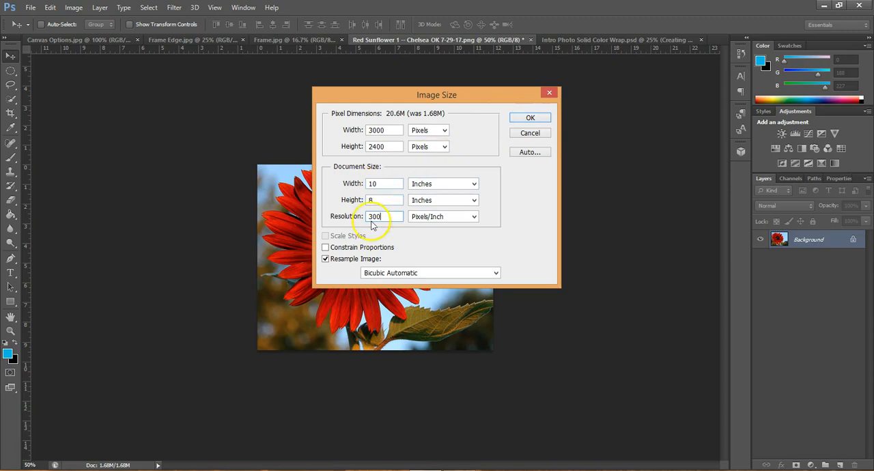
pyautogui.click(535, 119)
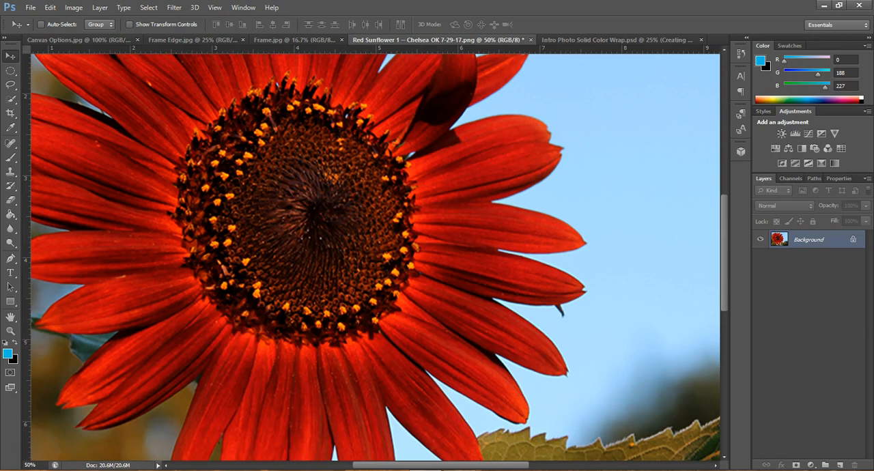
# - Extend the canvas around the sunflower photo to 15 inches wide by 13 inches high
pyautogui.click(29, 465)
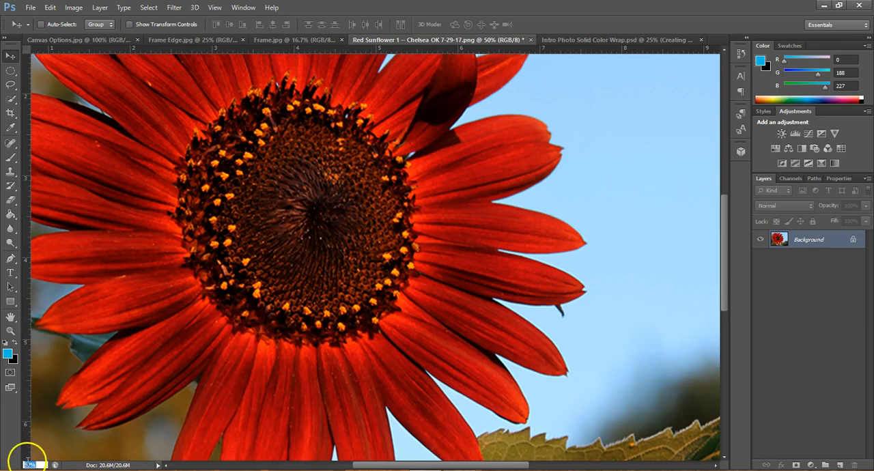
pyautogui.write('20')
pyautogui.press('Return')
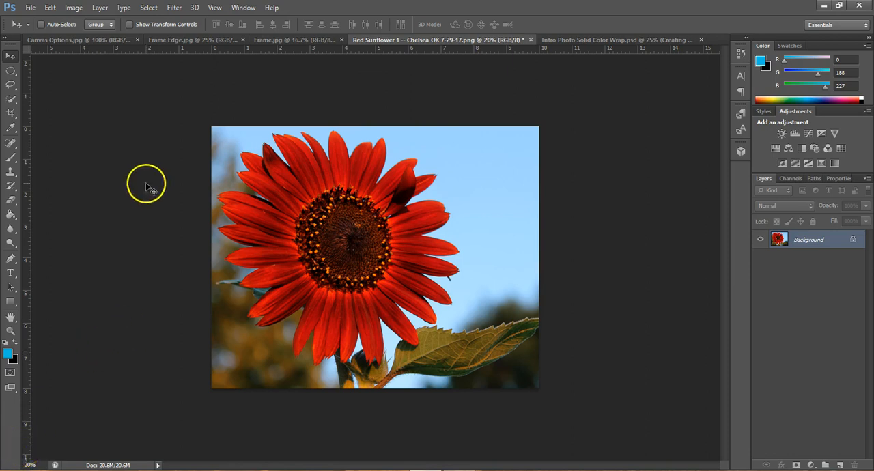
pyautogui.click(74, 7)
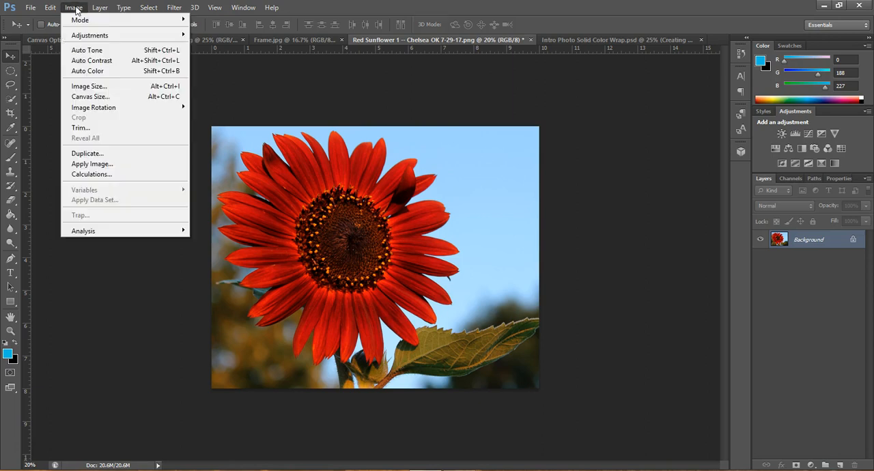
pyautogui.click(95, 101)
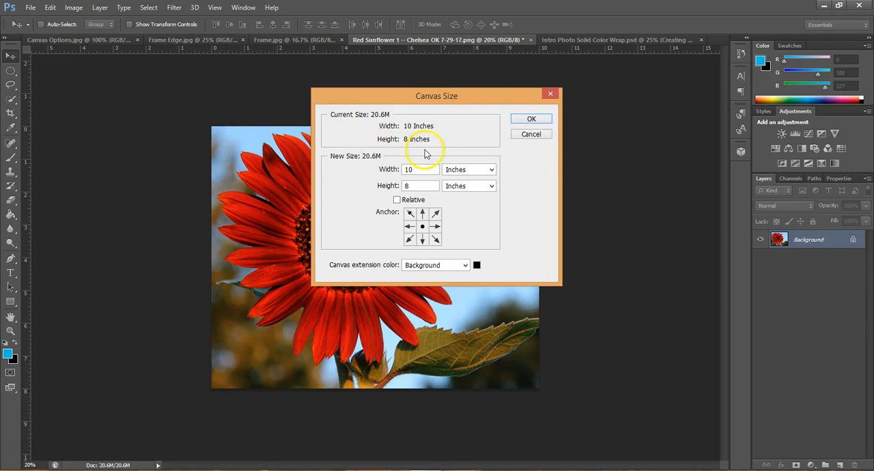
pyautogui.doubleClick(407, 169)
pyautogui.write('15')
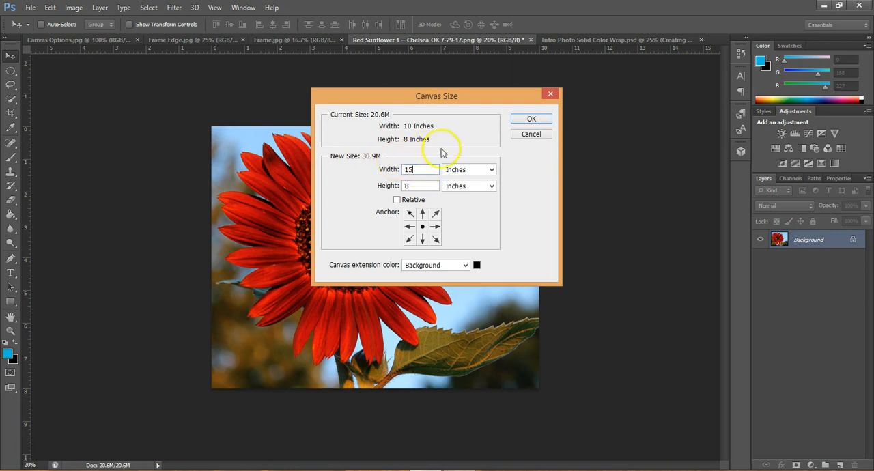
pyautogui.click(409, 183)
pyautogui.doubleClick(410, 183)
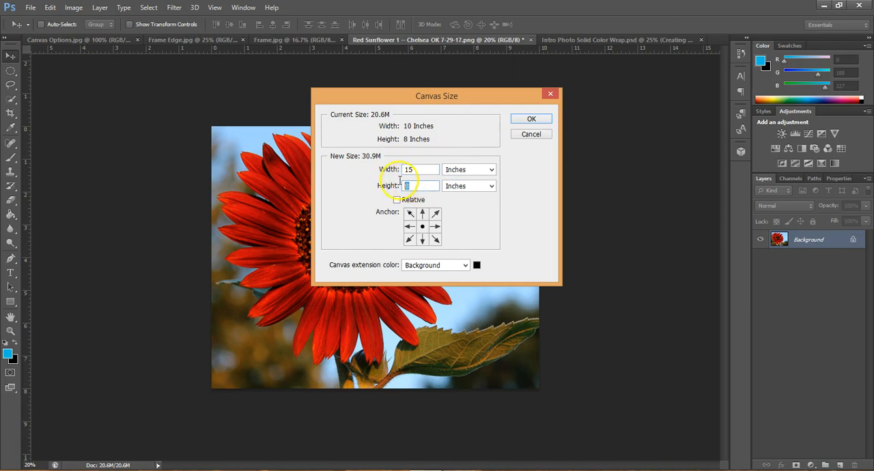
pyautogui.write('13')
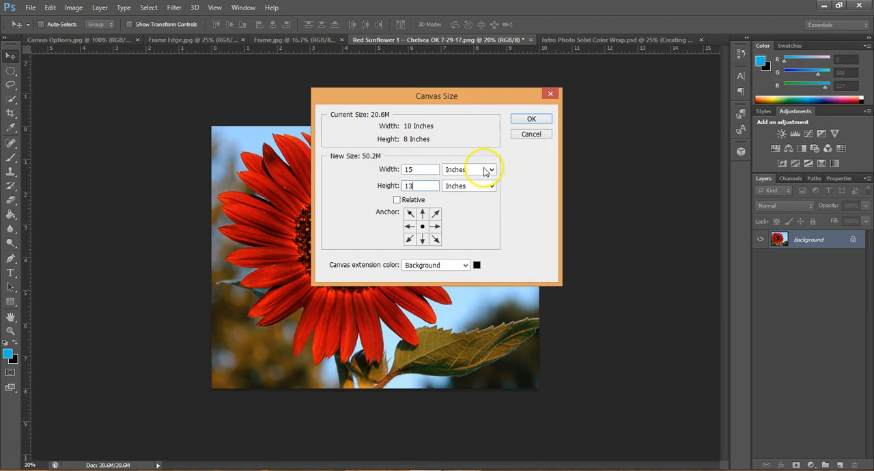
pyautogui.click(530, 120)
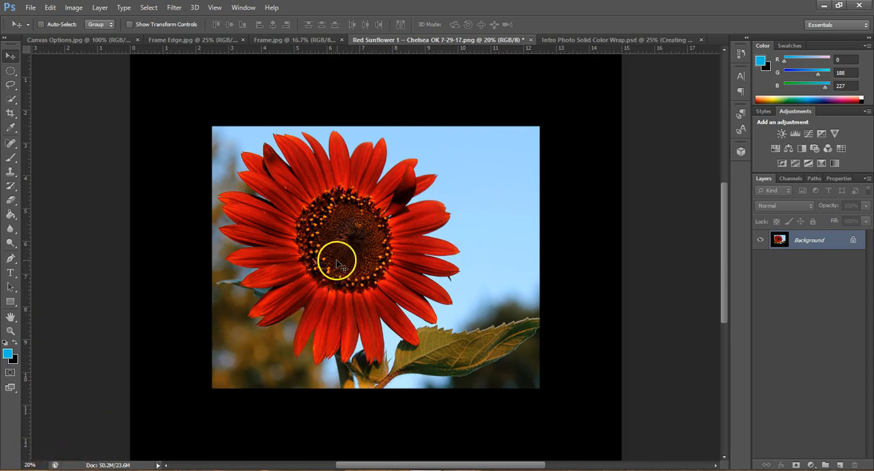
# - Sample red from a sunflower petal, try filling the black border with it, and undo the fill
pyautogui.click(30, 464)
pyautogui.write('15')
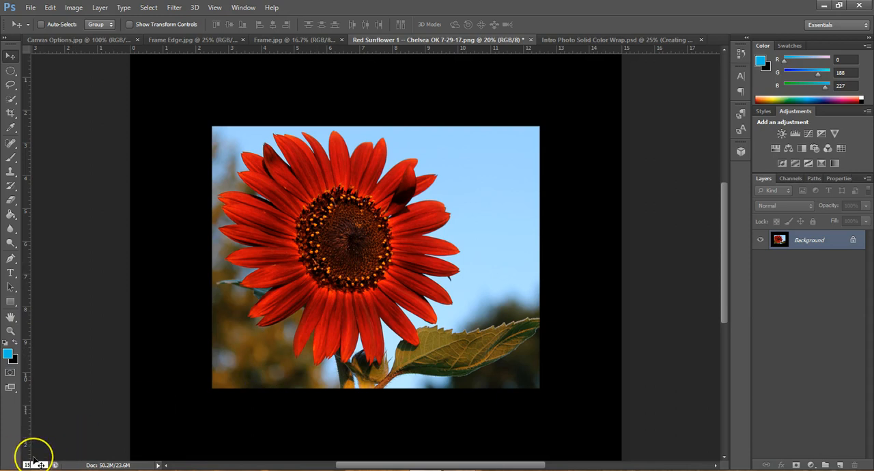
pyautogui.press('Return')
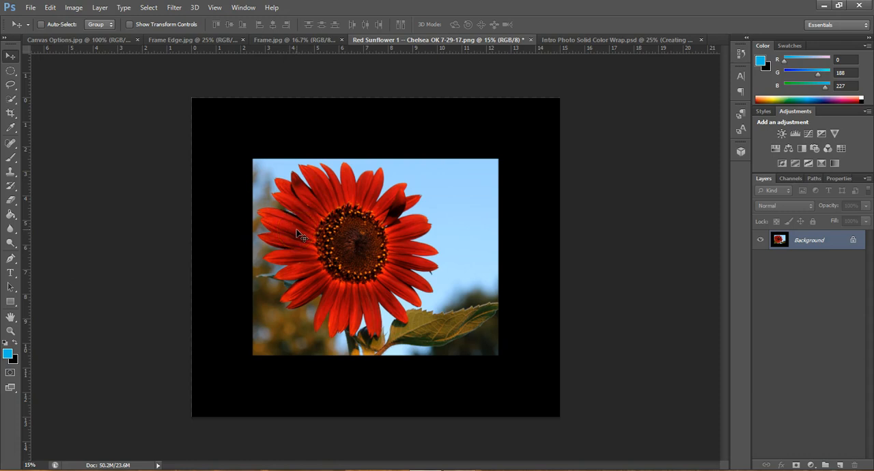
pyautogui.click(12, 128)
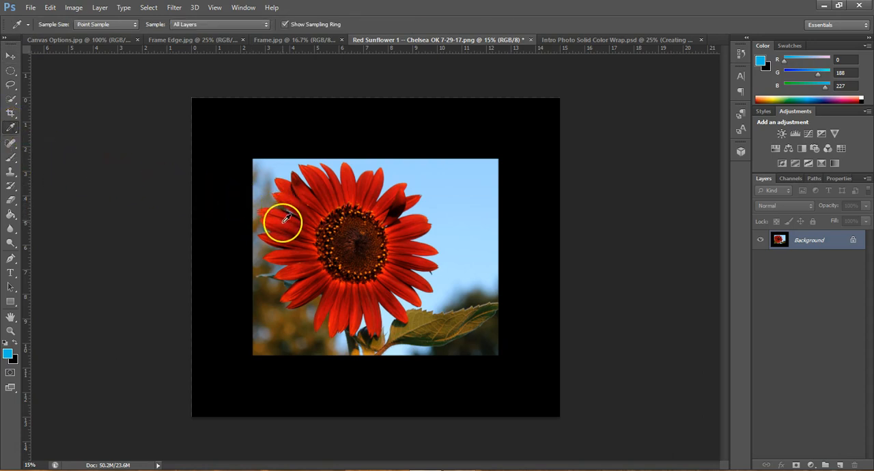
pyautogui.click(287, 217)
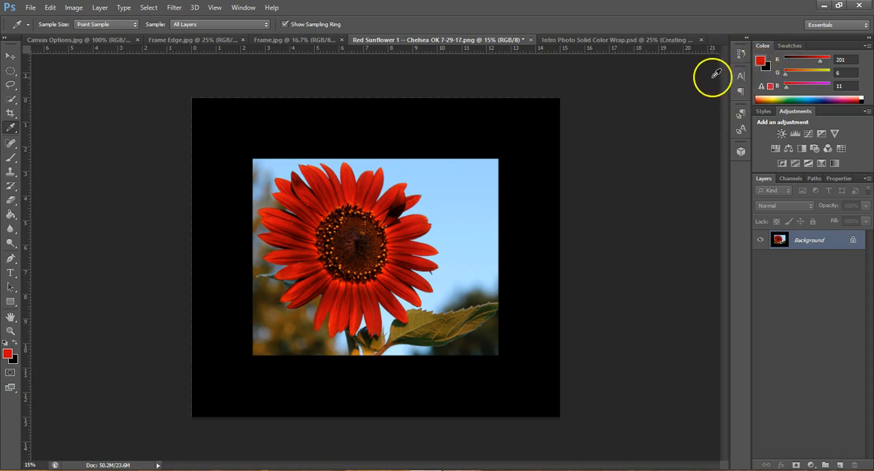
pyautogui.click(10, 215)
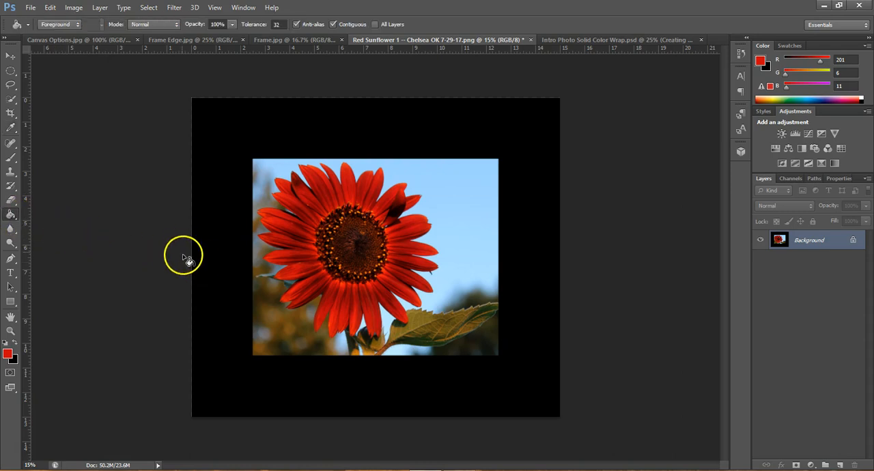
pyautogui.click(212, 276)
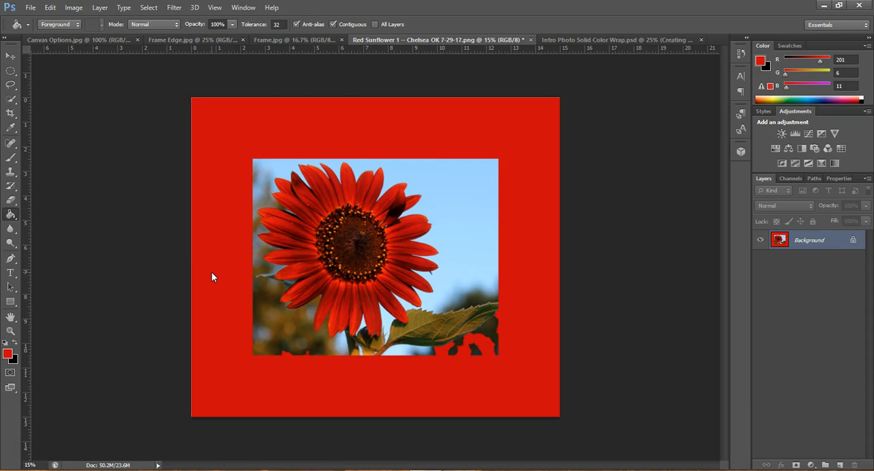
pyautogui.hotkey('ctrl', 'z')
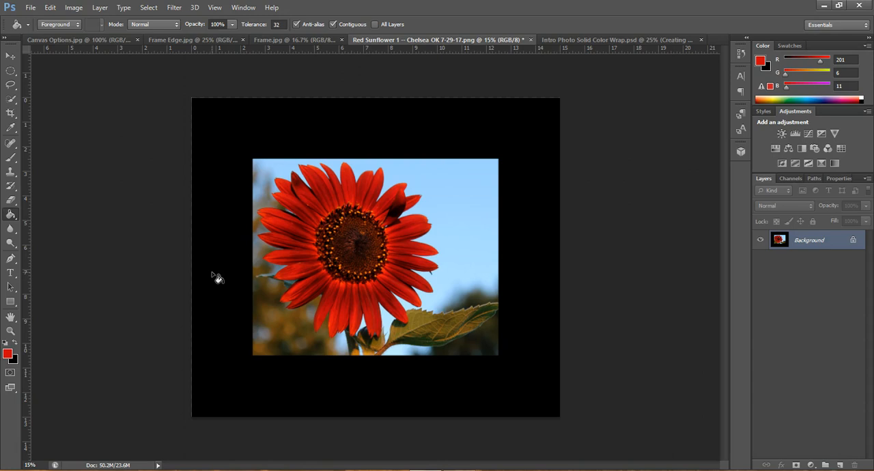
# - Sample a dark green (RGB 27, 45, 15) from the photo and fill the black border around it with that colour
pyautogui.click(204, 308)
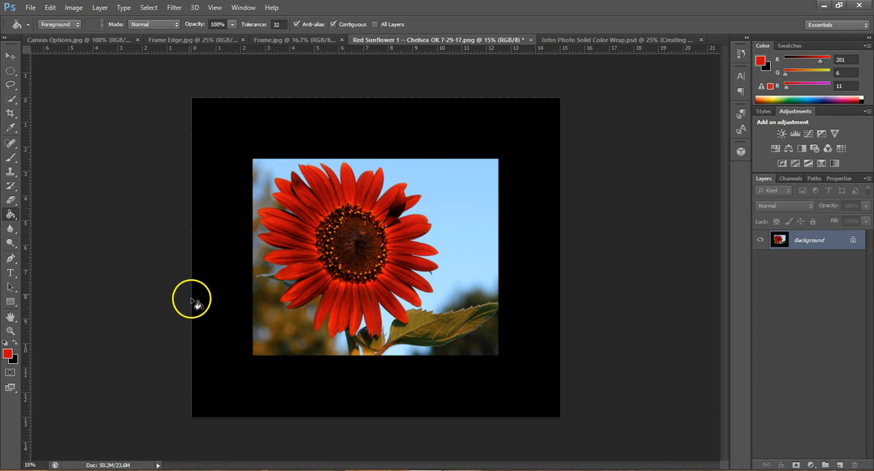
pyautogui.click(11, 55)
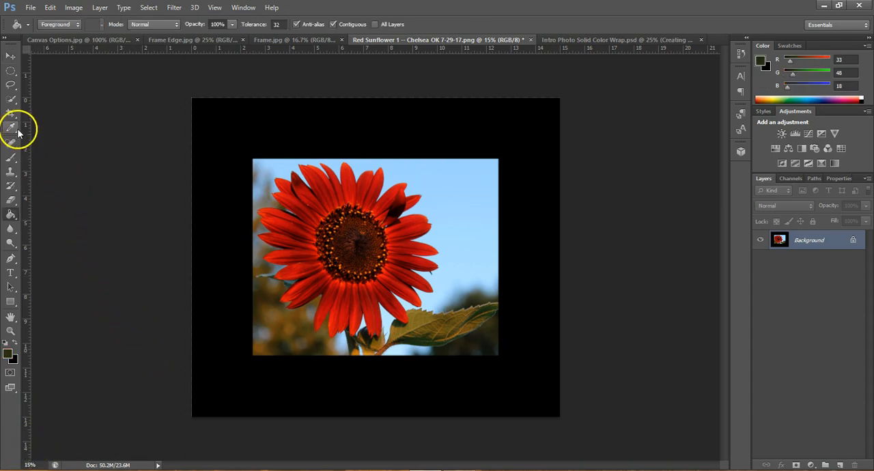
pyautogui.click(10, 130)
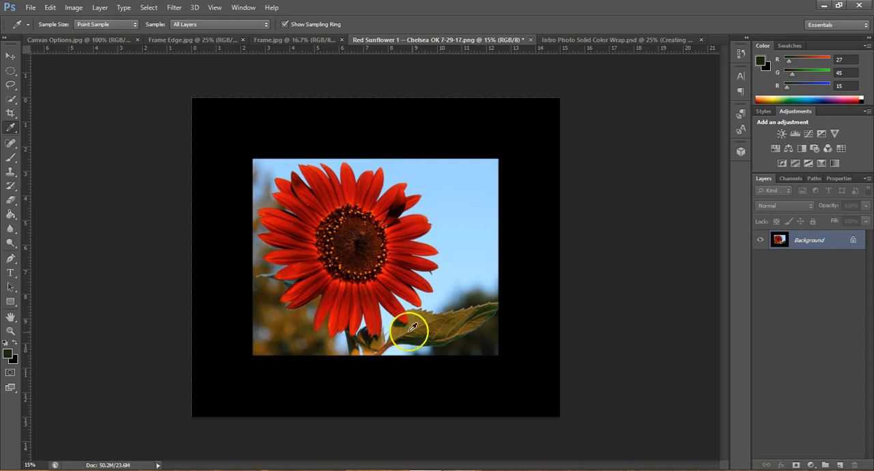
pyautogui.click(11, 216)
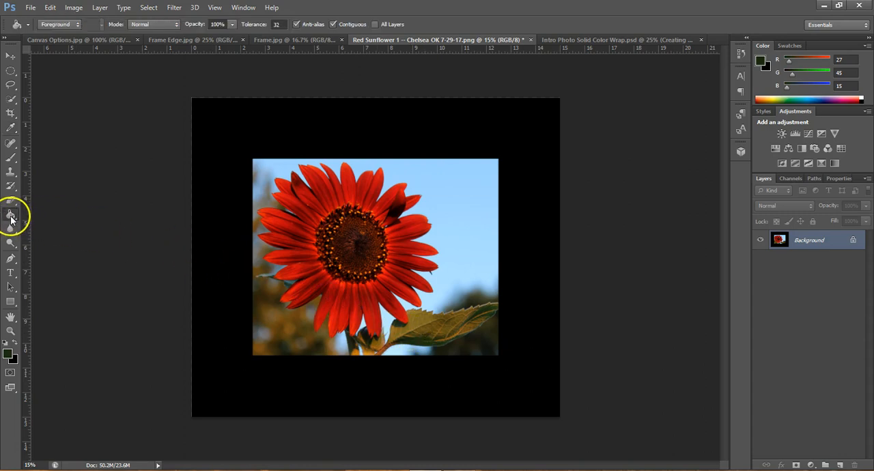
pyautogui.click(224, 252)
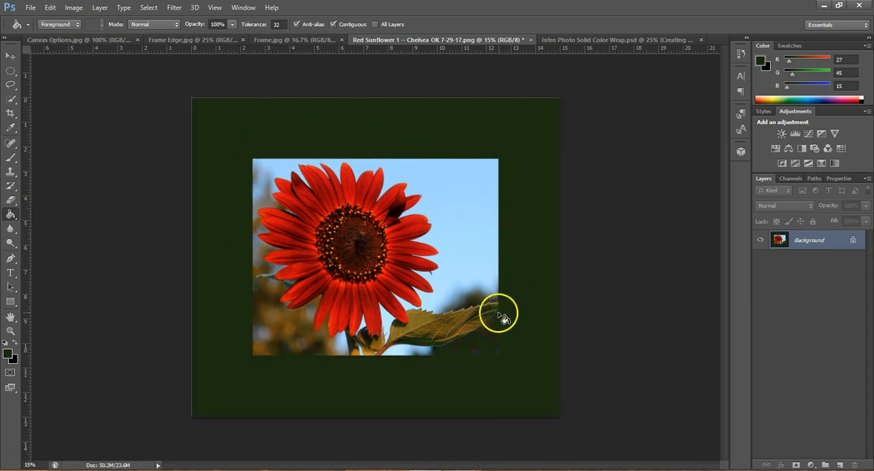
pyautogui.click(472, 352)
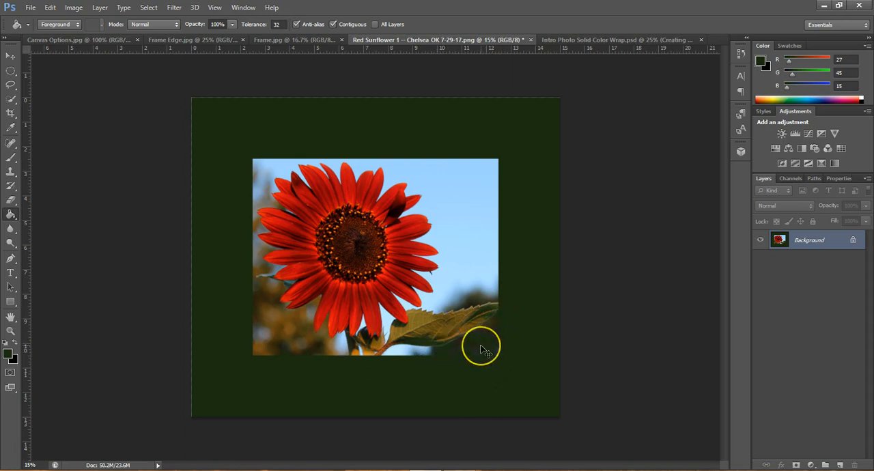
# - Undo the dark green border fill, try filling the black border again, and undo that fill too
pyautogui.click(481, 349)
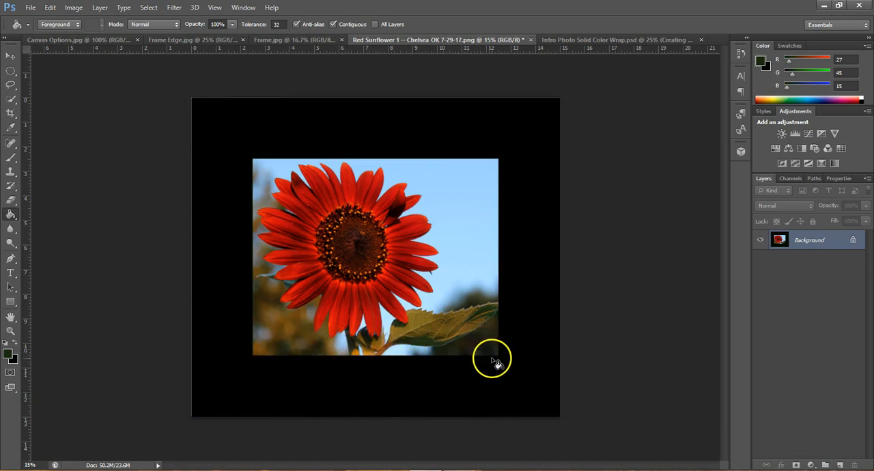
pyautogui.click(462, 379)
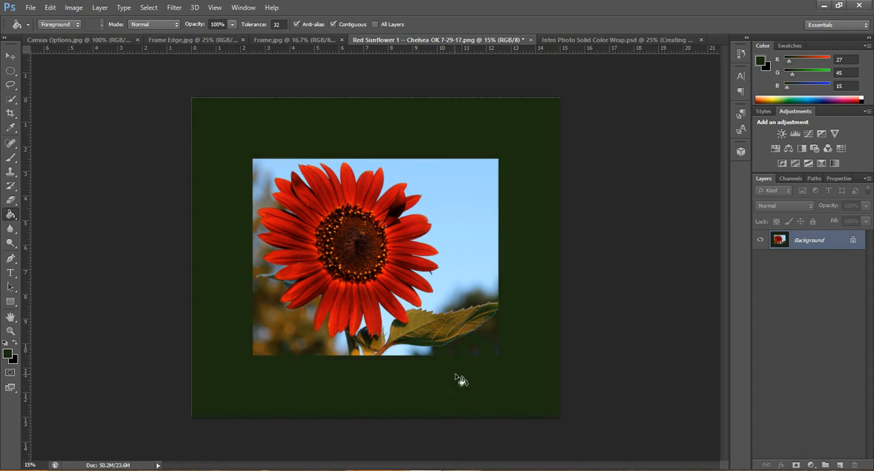
pyautogui.hotkey('ctrl', 'z')
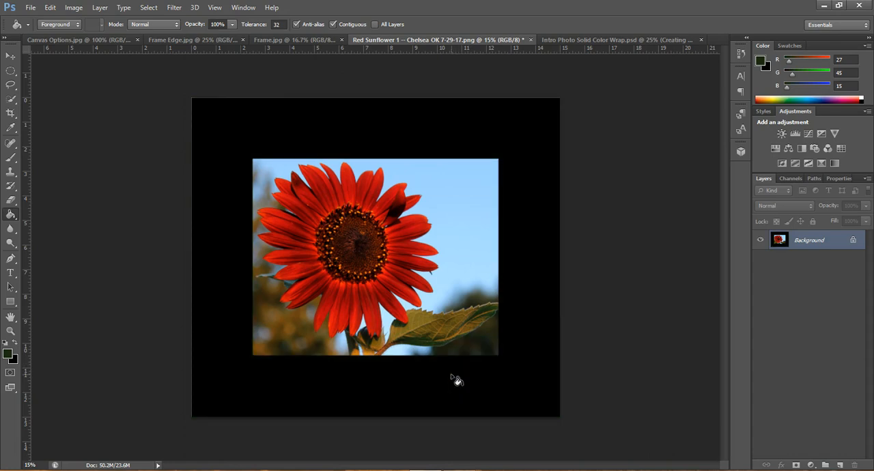
pyautogui.click(441, 374)
# - Draw a rectangular marquee selection along the edges of the sunflower photo and invert it to select the black border
pyautogui.click(14, 73)
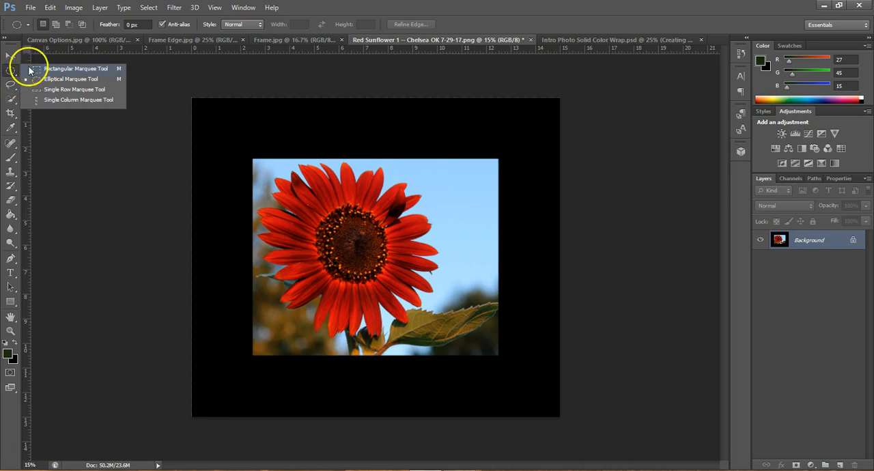
pyautogui.click(67, 68)
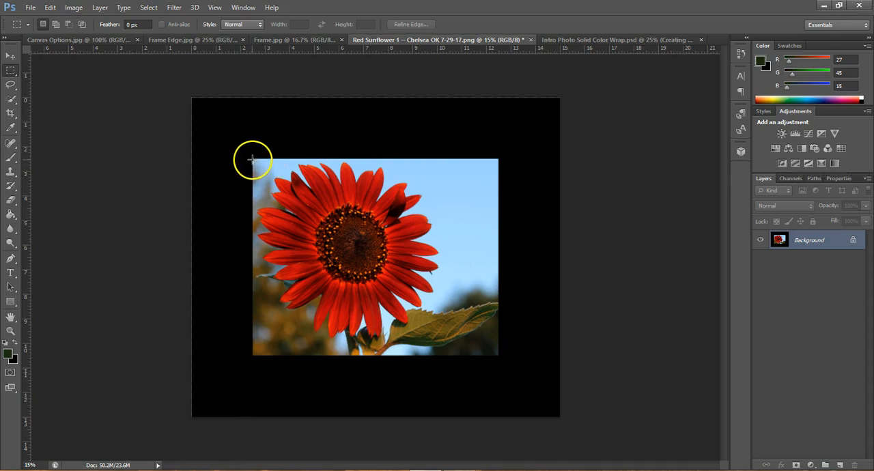
pyautogui.moveTo(252, 157); pyautogui.dragTo(498, 354)
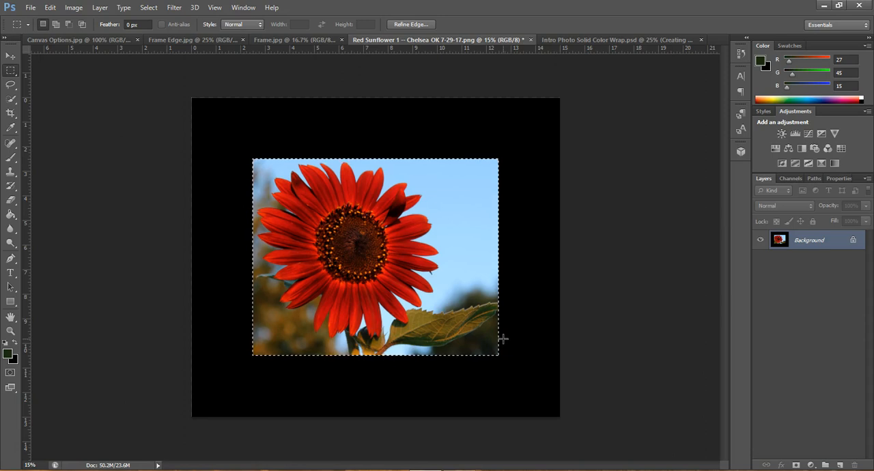
pyautogui.click(12, 55)
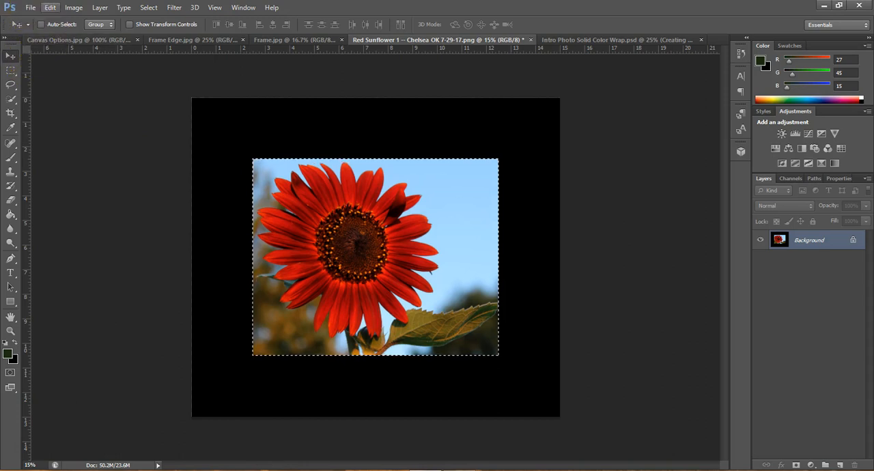
pyautogui.click(148, 9)
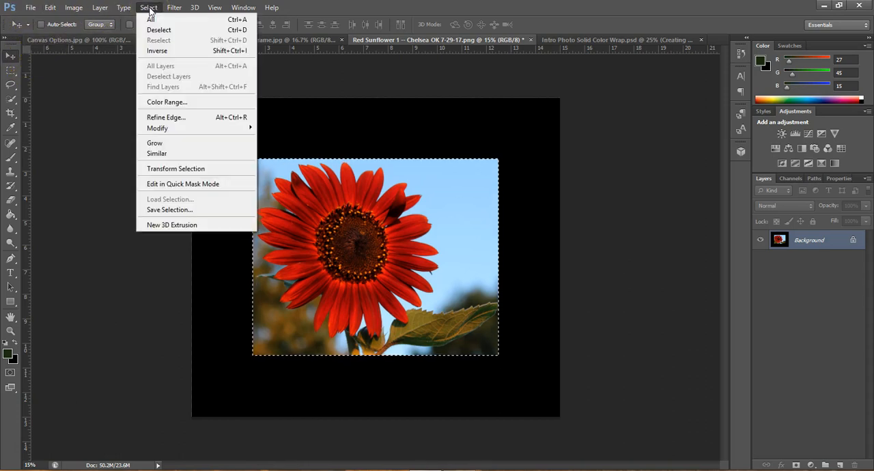
pyautogui.click(156, 51)
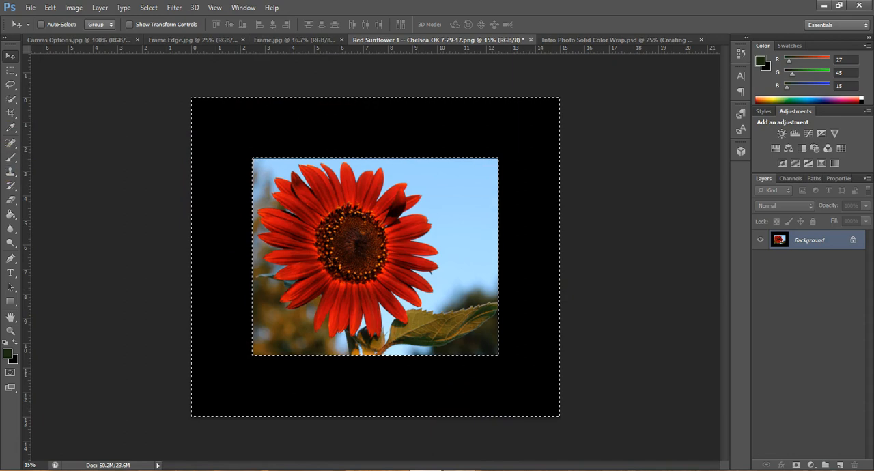
# - Fill the selected border with the dark green foreground colour using the Paint Bucket and deselect it
pyautogui.click(11, 201)
pyautogui.click(13, 214)
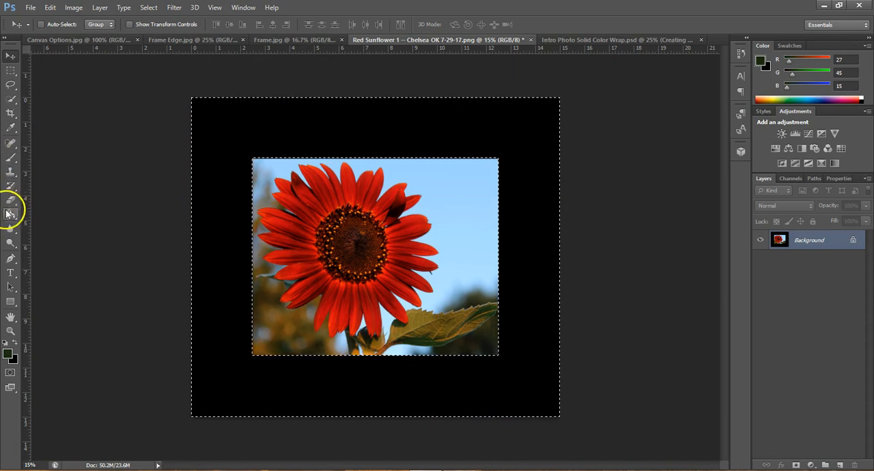
pyautogui.click(13, 218)
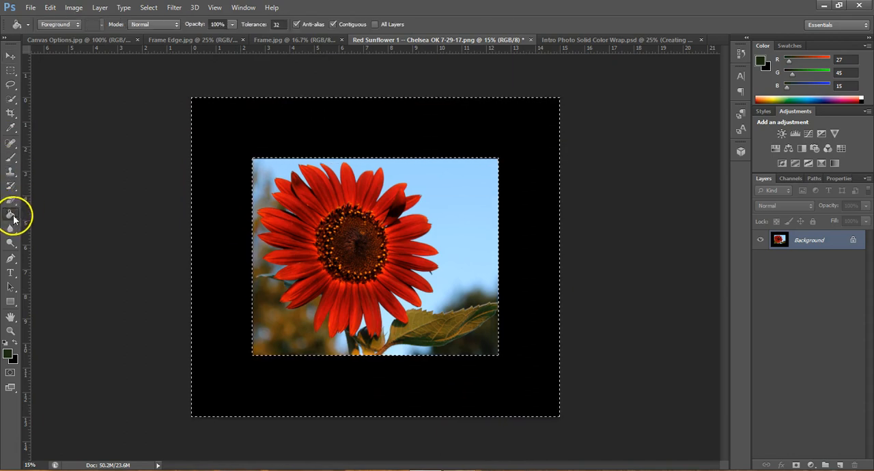
pyautogui.click(218, 179)
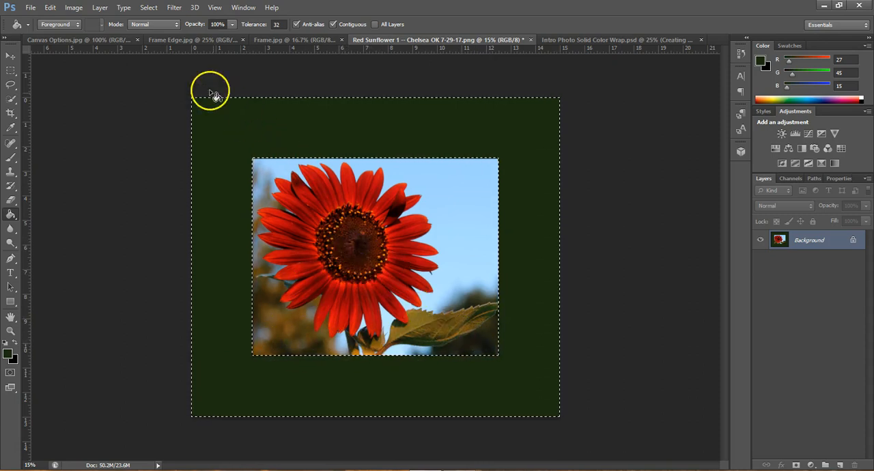
pyautogui.click(148, 8)
pyautogui.click(159, 31)
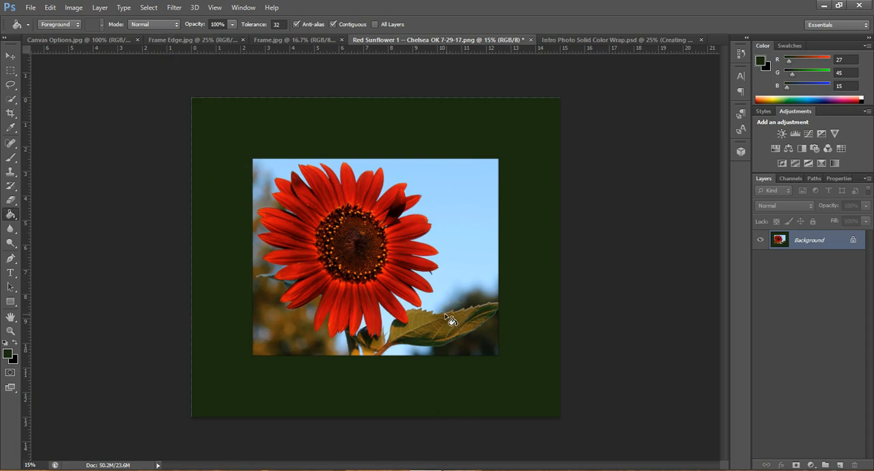
# - Check the width, height and resolution of the finished canvas in the image size settings
pyautogui.click(74, 8)
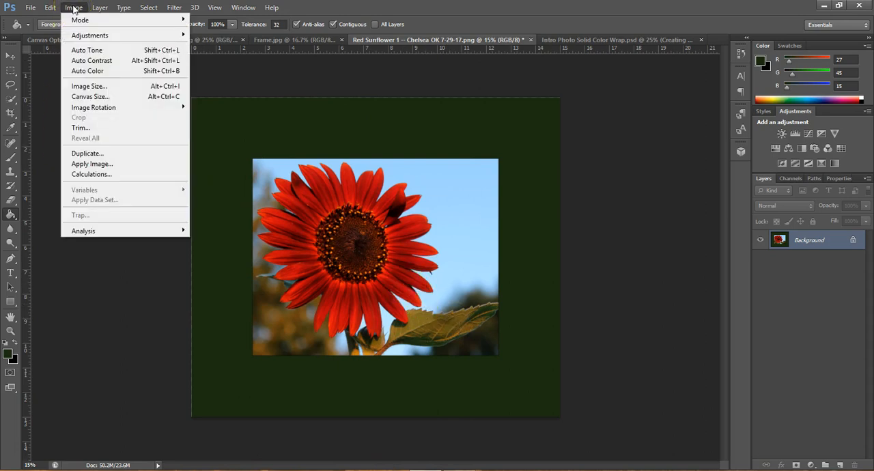
pyautogui.click(85, 86)
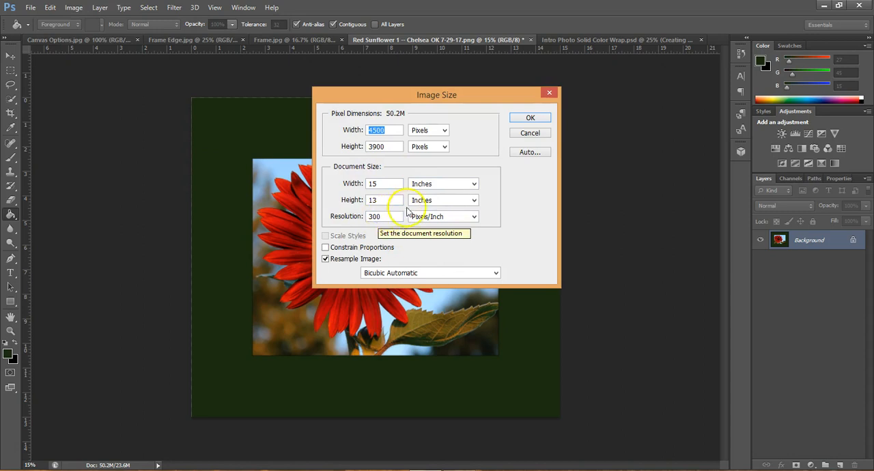
pyautogui.click(525, 119)
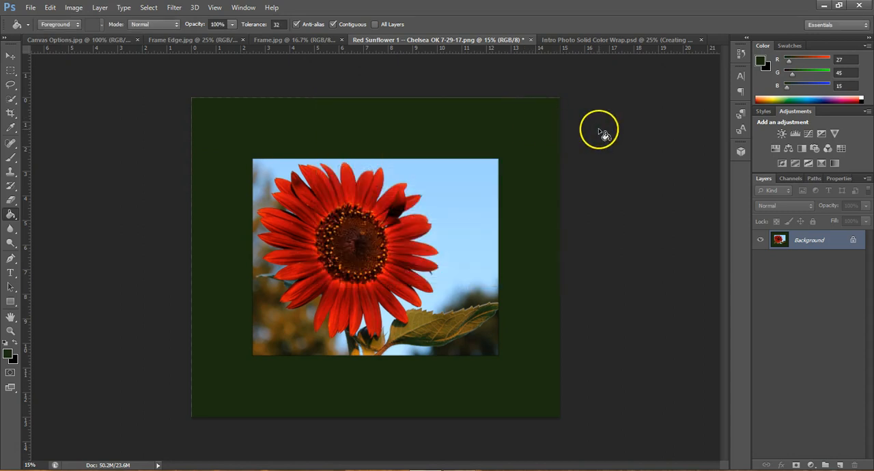
# - Save the image as the JPEG file "Red Sunflower 1 -- Chelsea OK 7-29-17.jpg" in the Photography folder at Maximum quality 12, Baseline ("Standard")
pyautogui.click(15, 58)
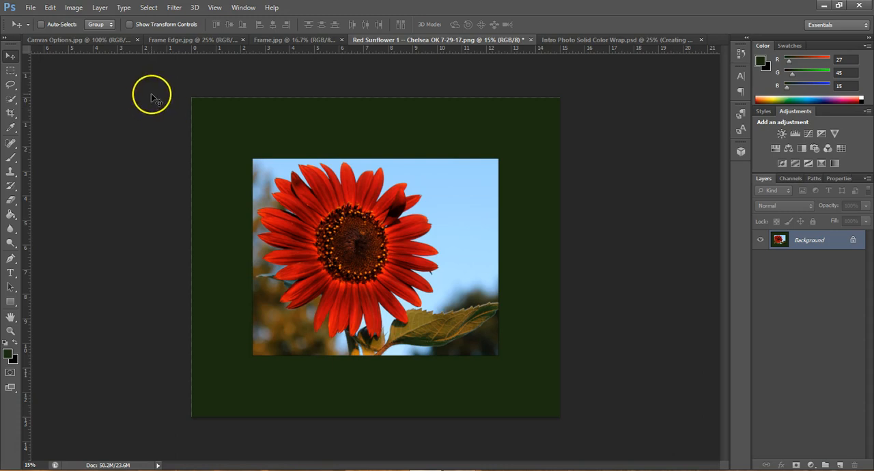
pyautogui.click(30, 9)
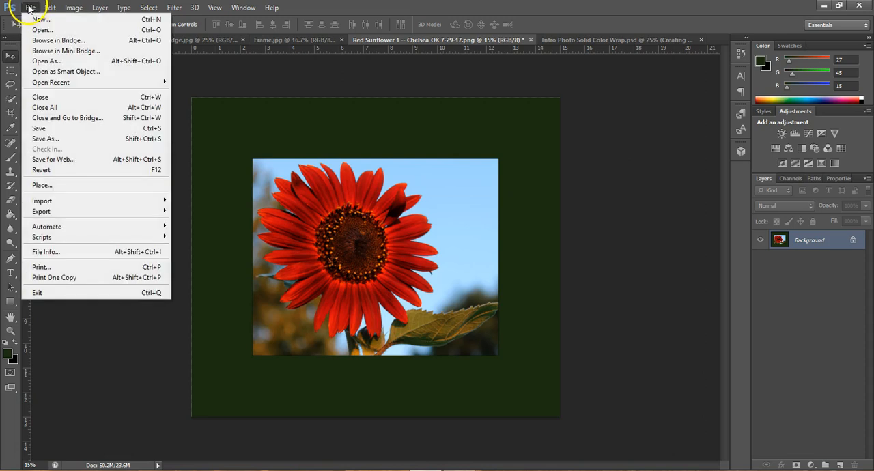
pyautogui.click(57, 139)
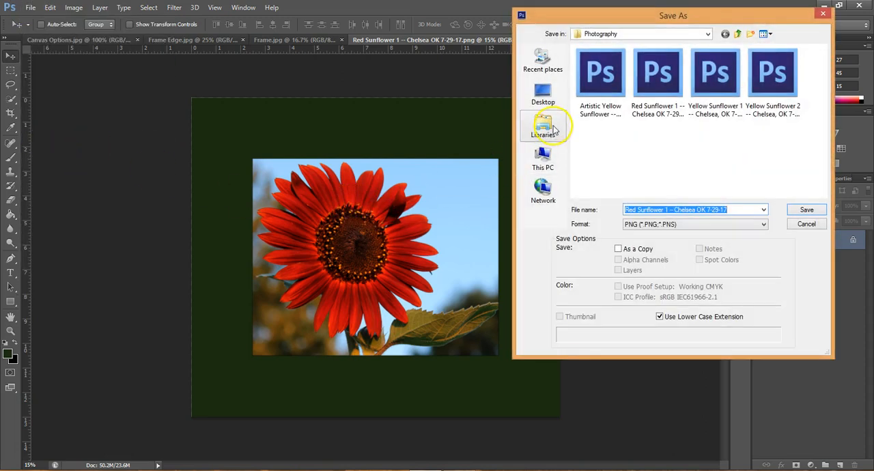
pyautogui.click(668, 230)
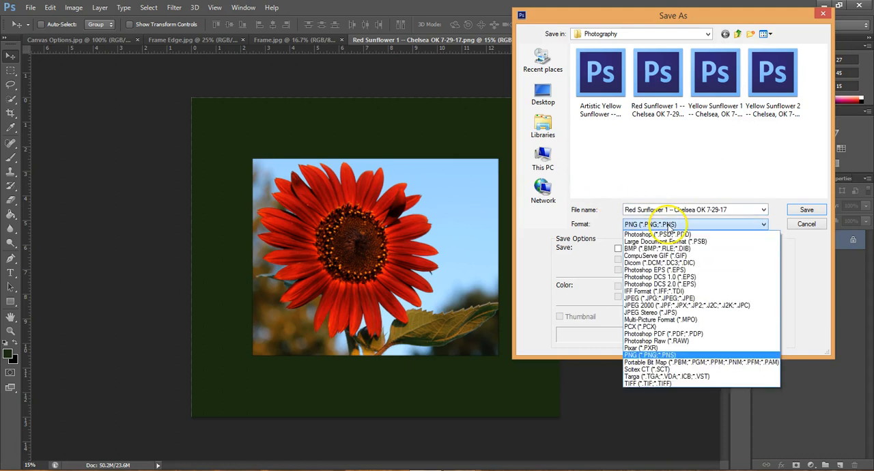
pyautogui.click(680, 300)
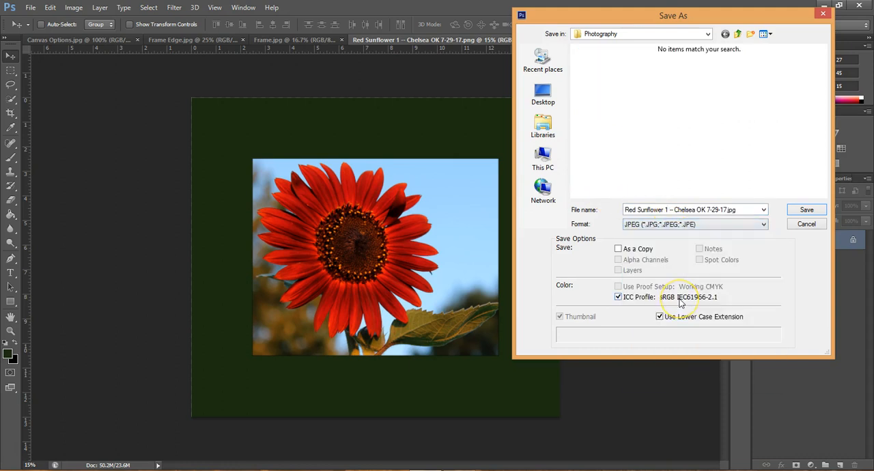
pyautogui.click(796, 212)
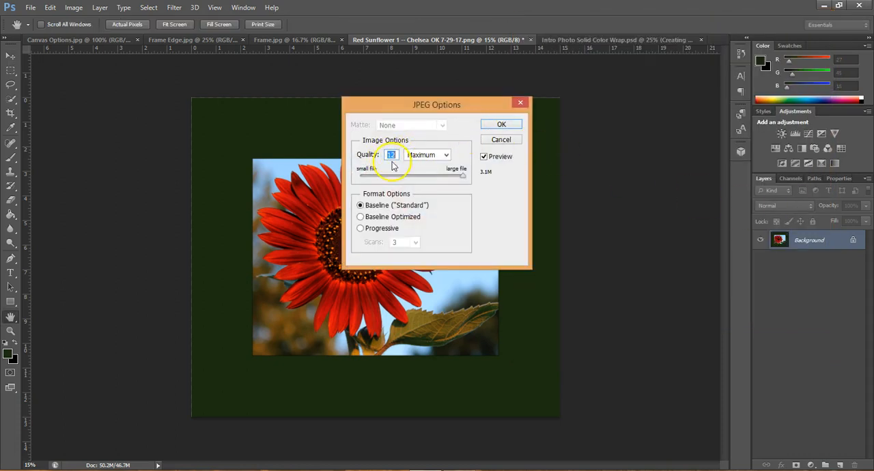
pyautogui.click(501, 125)
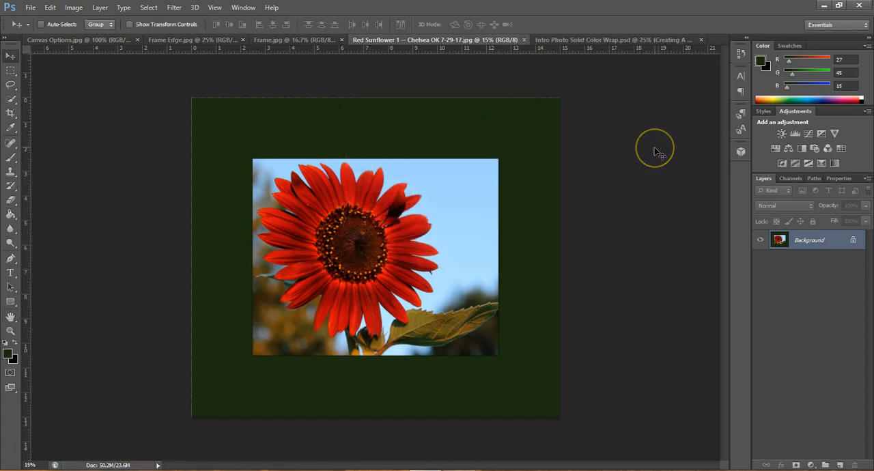